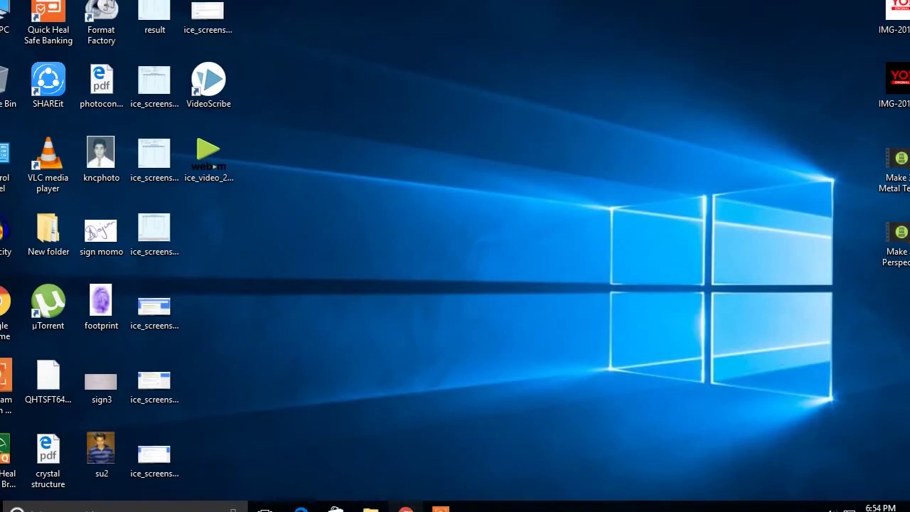
# Step: Bring the Adobe Photoshop window to the front from the taskbar
pyautogui.click(405, 508)
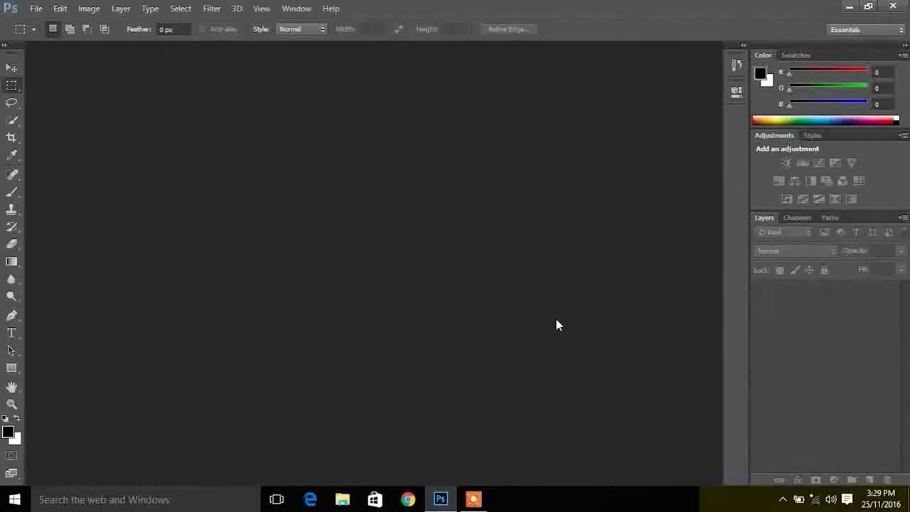
# Step: Create Untitled-1, a white 1920 × 1080 px document at 300 pixels/inch
pyautogui.click(35, 9)
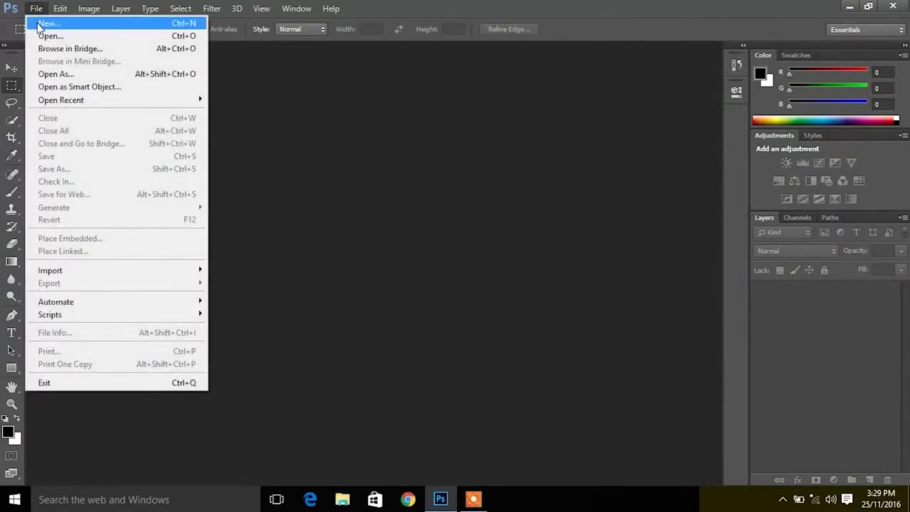
pyautogui.click(43, 24)
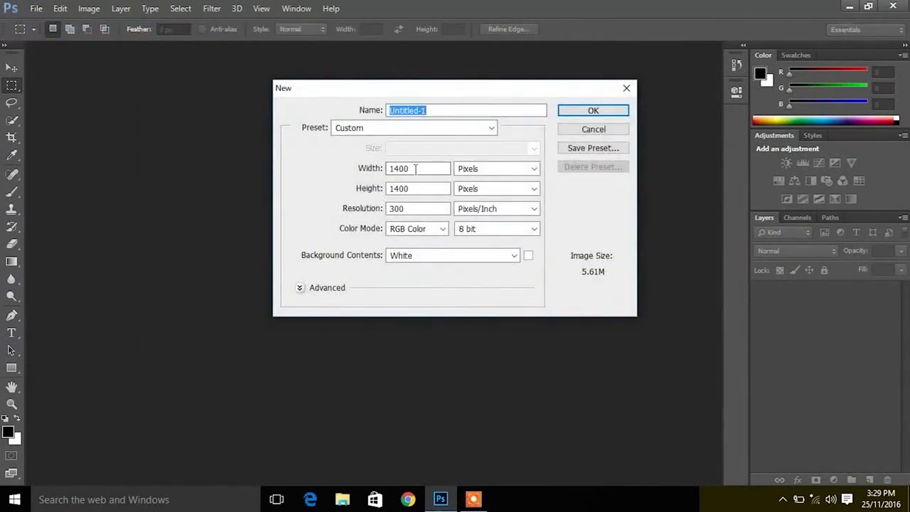
pyautogui.moveTo(410, 170); pyautogui.dragTo(381, 171)
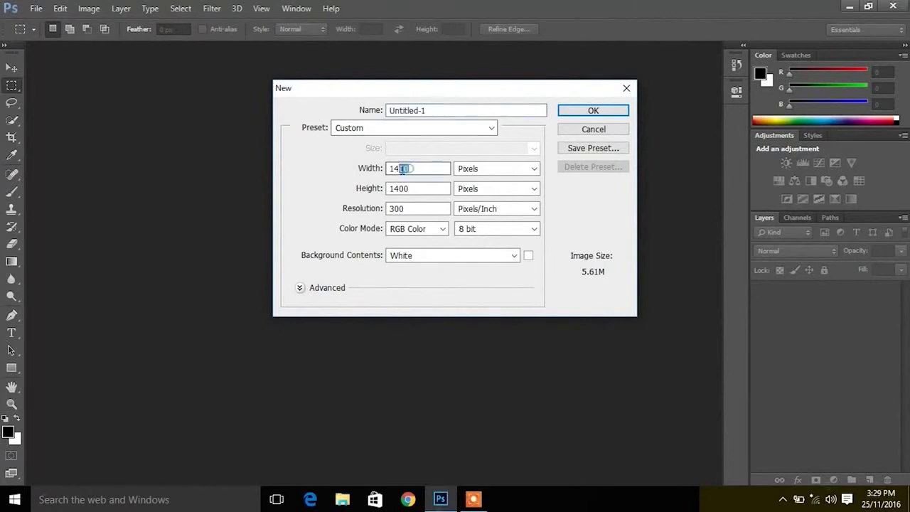
pyautogui.write('1920')
pyautogui.moveTo(411, 189); pyautogui.dragTo(384, 189)
pyautogui.write('7')
pyautogui.press('BackSpace')
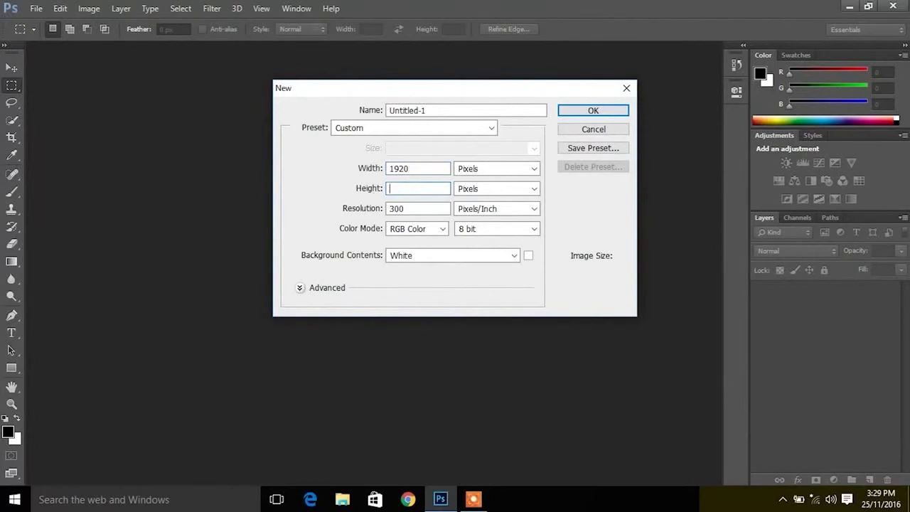
pyautogui.write('1080')
pyautogui.click(590, 114)
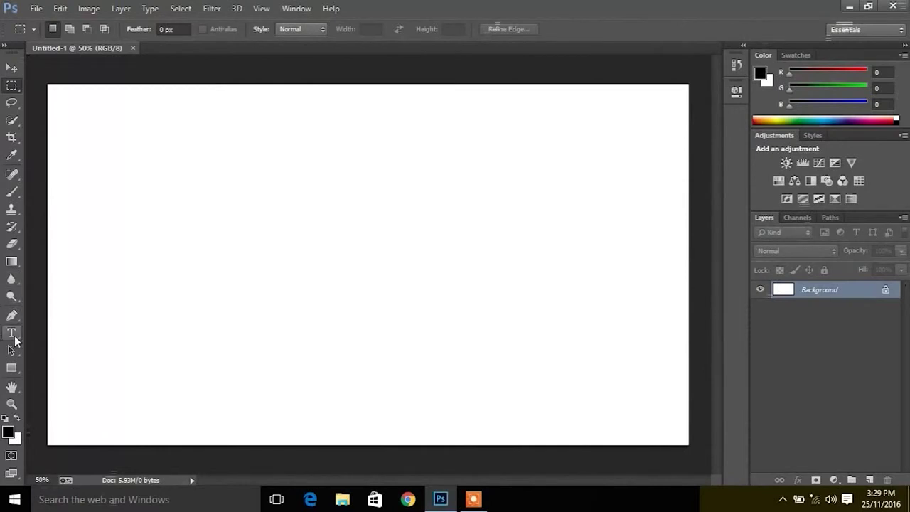
# Step: Add a committed 30 pt Archivo Black type layer reading PERSPECTIVE near the canvas centre
pyautogui.click(13, 334)
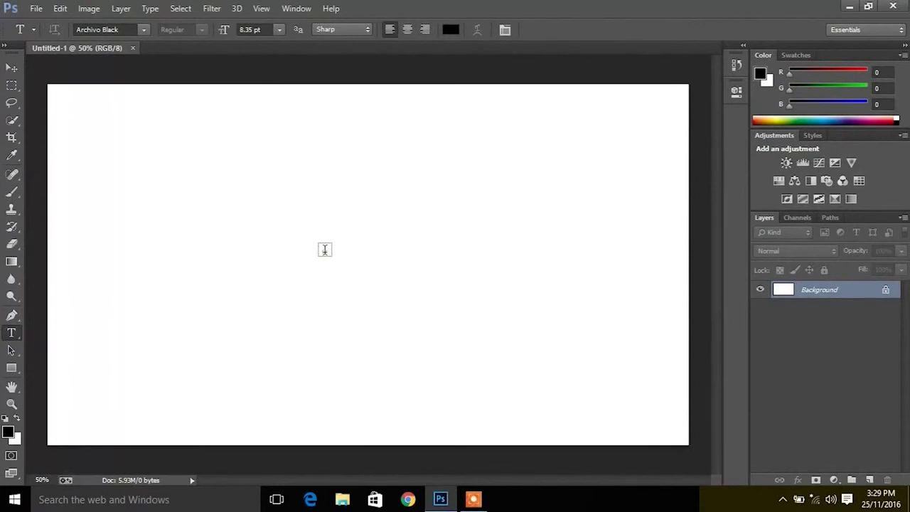
pyautogui.click(325, 248)
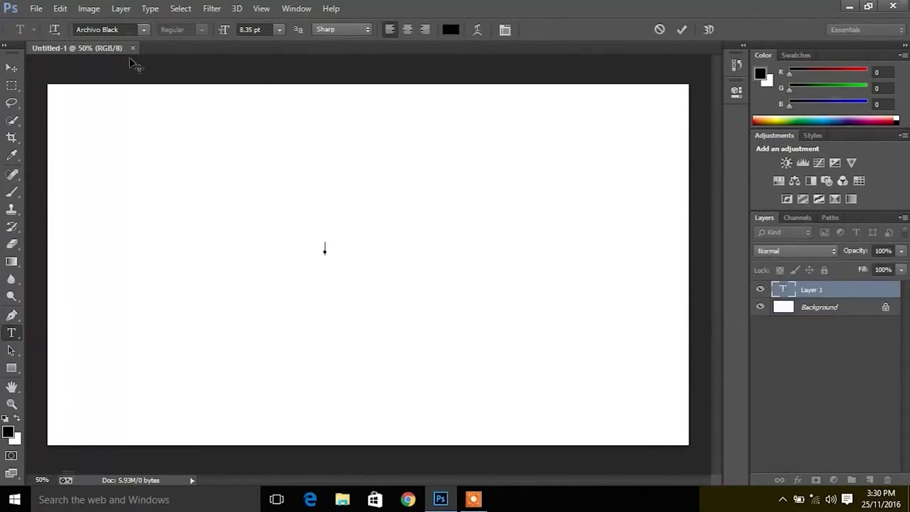
pyautogui.click(280, 29)
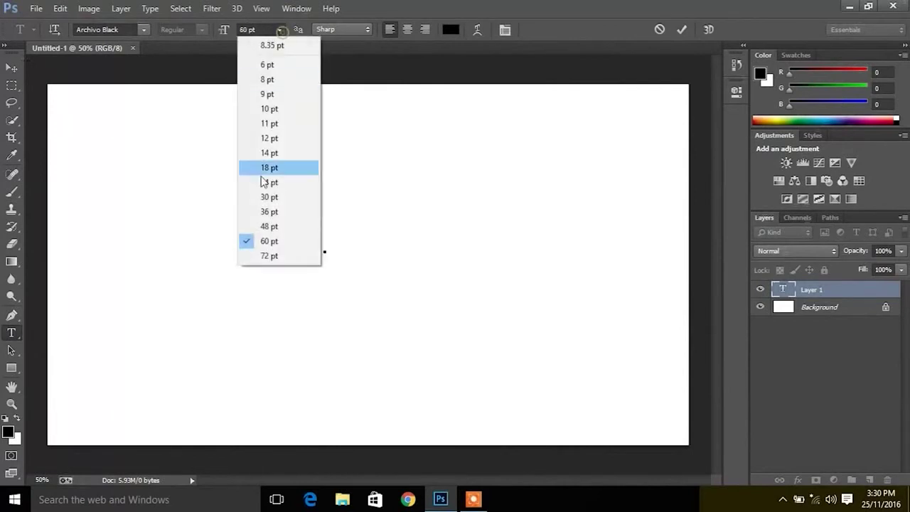
pyautogui.click(267, 196)
pyautogui.write('P')
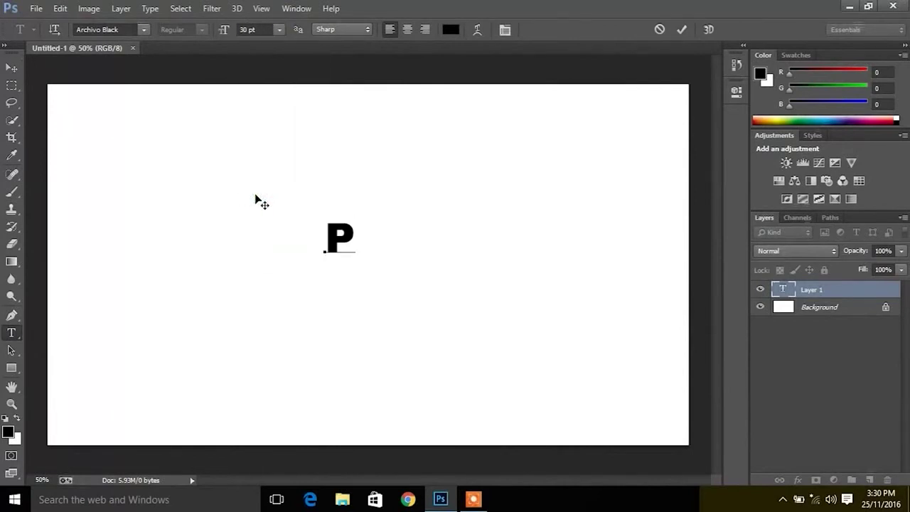
pyautogui.write('ERSPE')
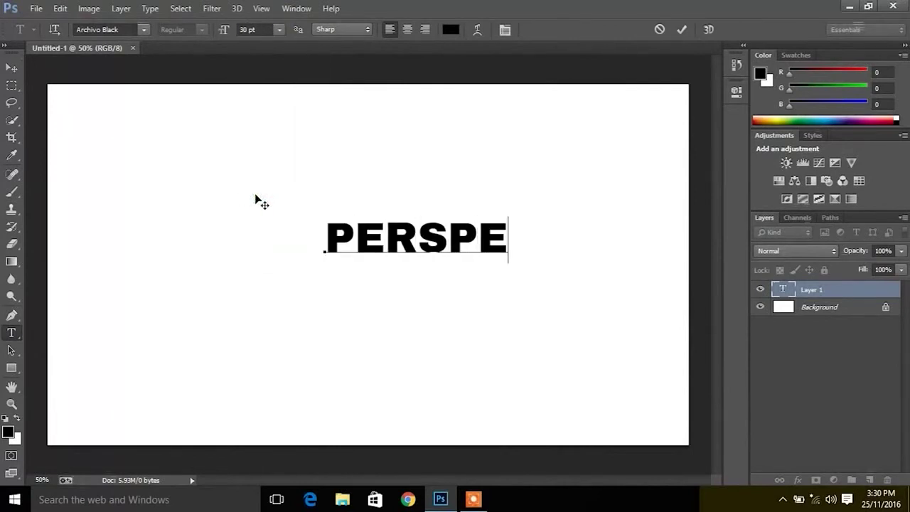
pyautogui.write('CTIVE')
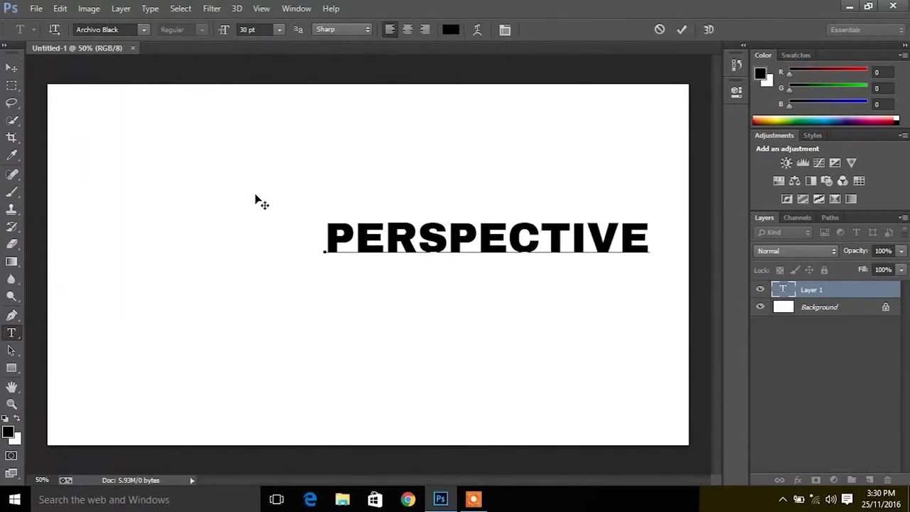
pyautogui.click(256, 200)
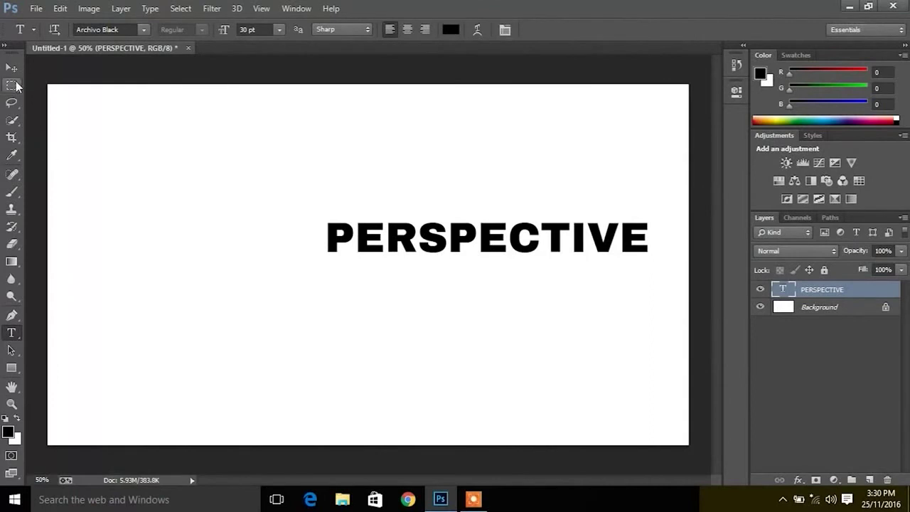
pyautogui.click(12, 67)
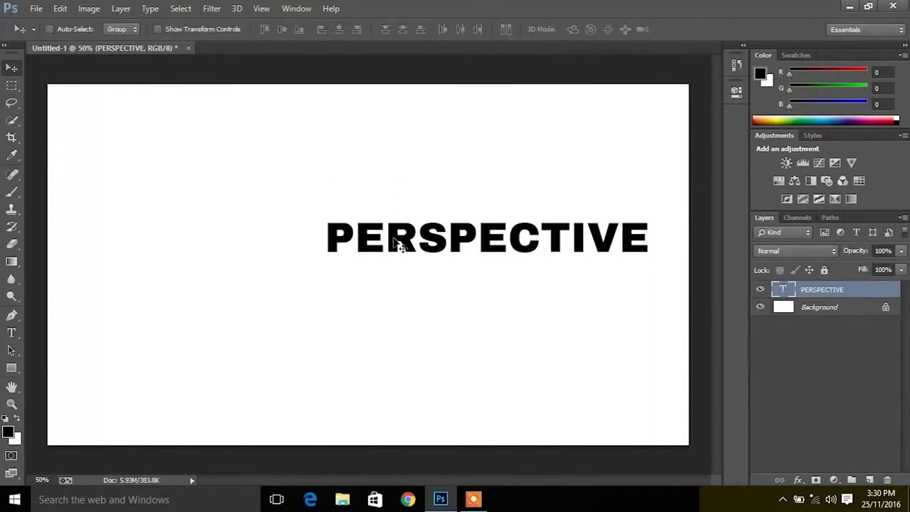
# Step: Centre the PERSPECTIVE word on the canvas and rasterize its type layer
pyautogui.moveTo(395, 242); pyautogui.dragTo(291, 255)
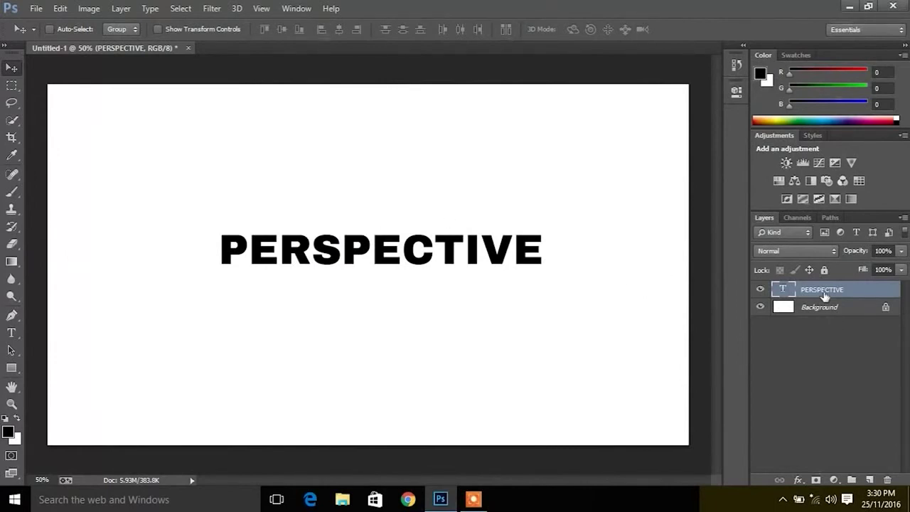
pyautogui.rightClick(814, 297)
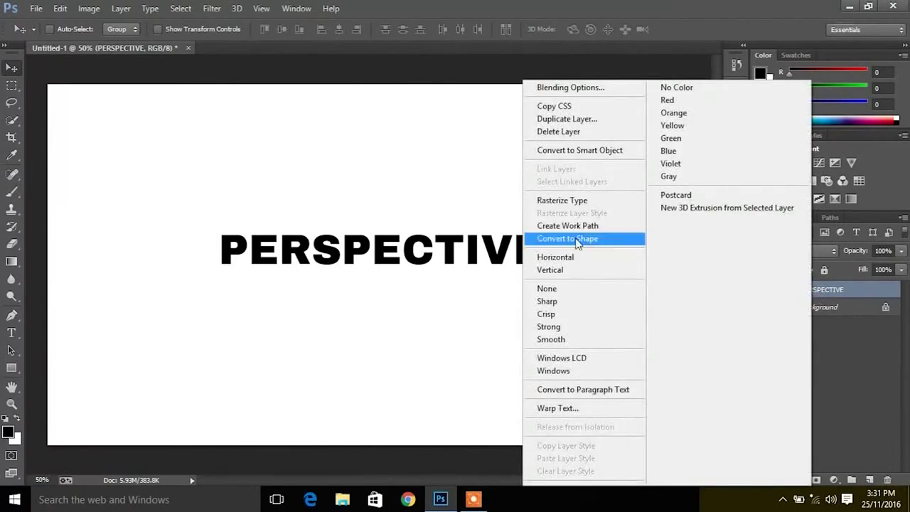
pyautogui.click(566, 201)
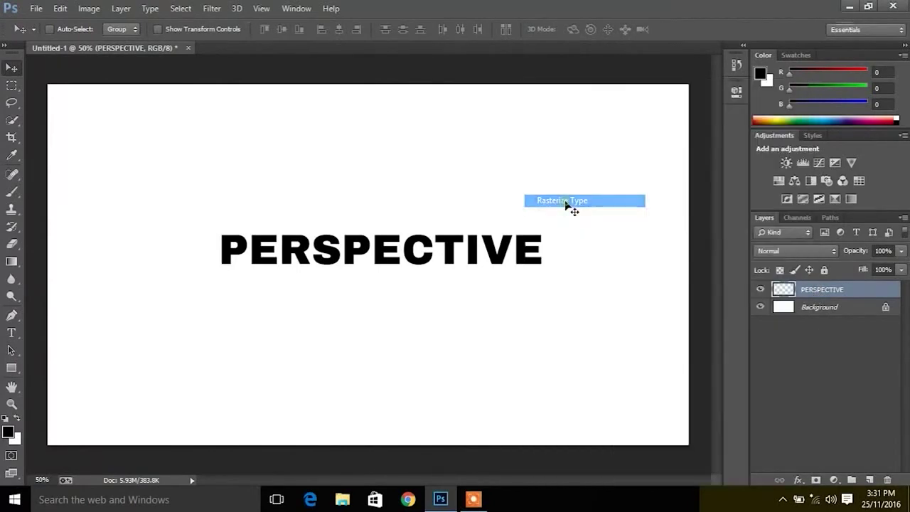
# Step: Apply a perspective transform so the word grows taller toward its right end
pyautogui.click(60, 9)
pyautogui.moveTo(105, 267)
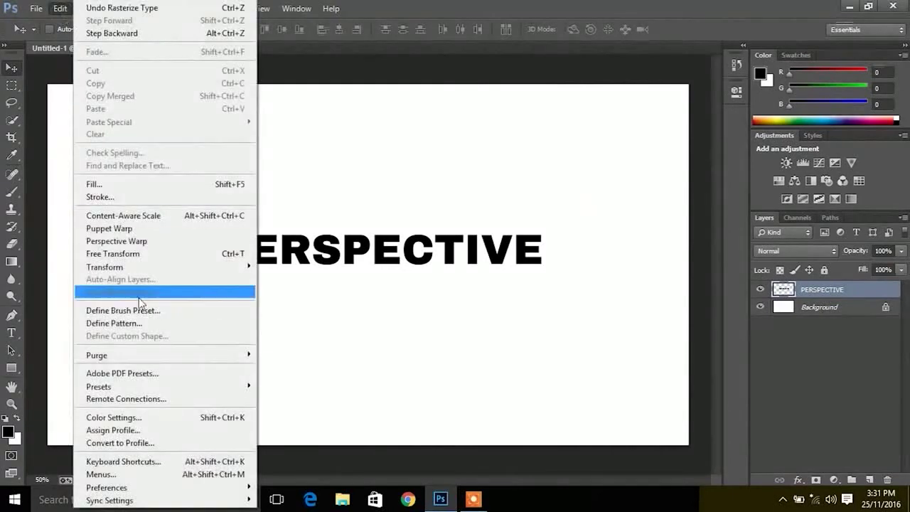
pyautogui.click(309, 337)
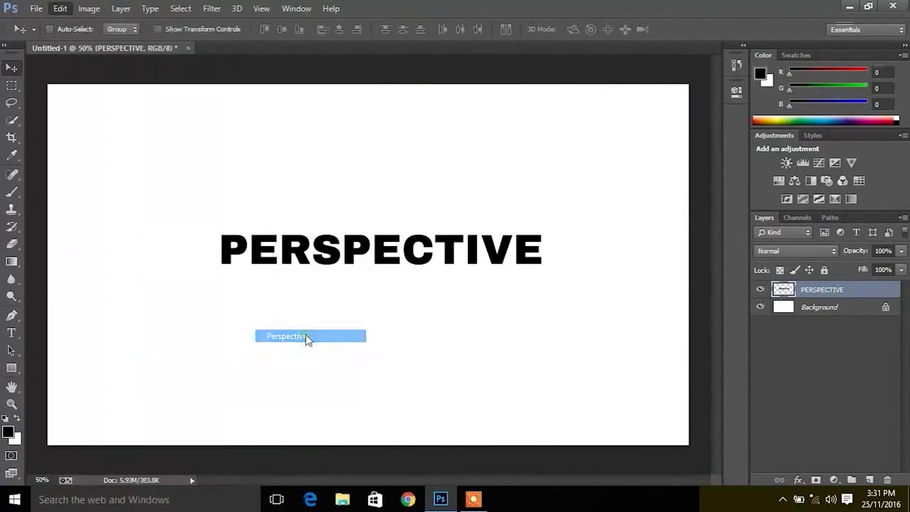
pyautogui.moveTo(542, 237); pyautogui.dragTo(555, 207)
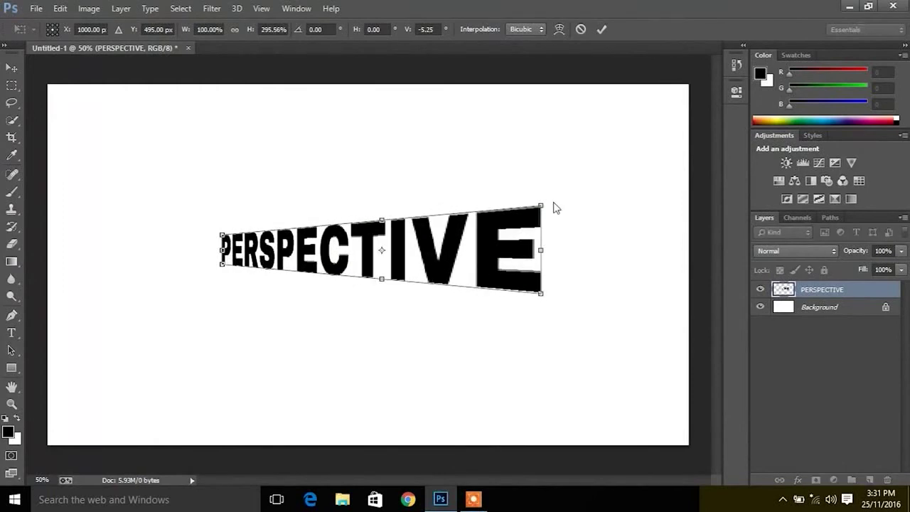
pyautogui.press('Return')
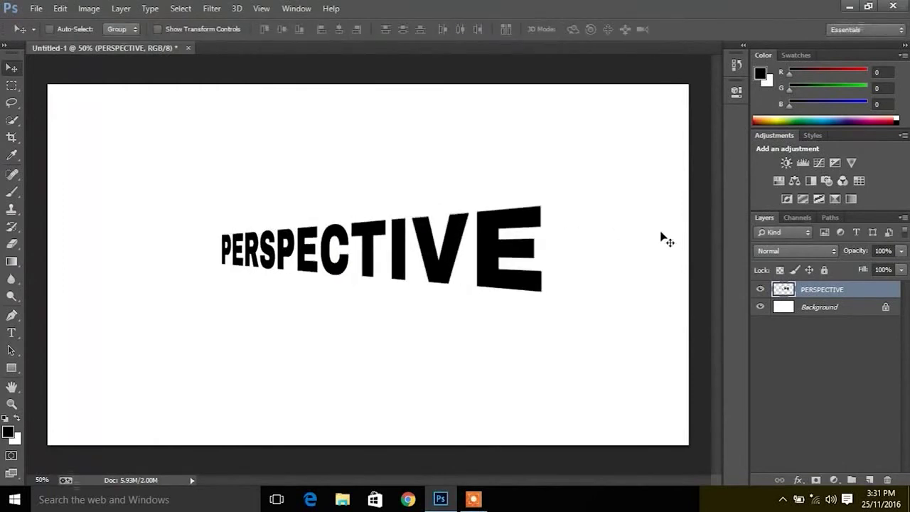
pyautogui.click(816, 308)
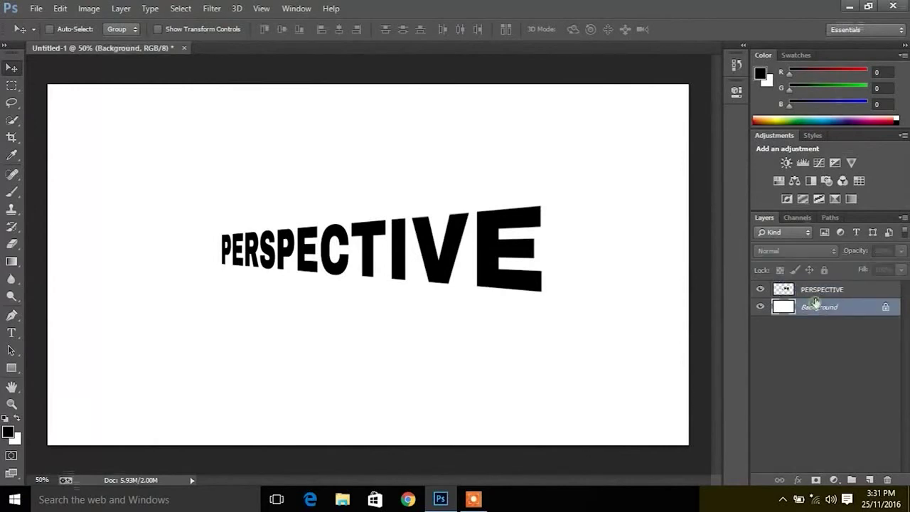
pyautogui.click(817, 297)
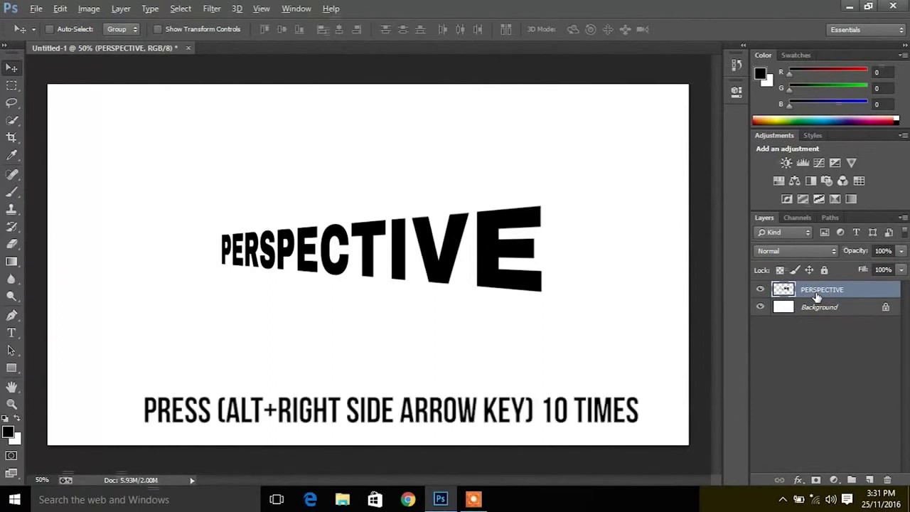
# Step: Make ten Alt+Right-nudged copies of PERSPECTIVE, then select the original layer
pyautogui.hotkey('alt', 'Right')
pyautogui.hotkey('alt', 'Right')
pyautogui.hotkey('alt', 'Right')
pyautogui.hotkey('alt', 'Right')
pyautogui.hotkey('alt', 'Right')
pyautogui.hotkey('alt', 'Right')
pyautogui.hotkey('alt', 'Right')
pyautogui.hotkey('alt', 'Right')
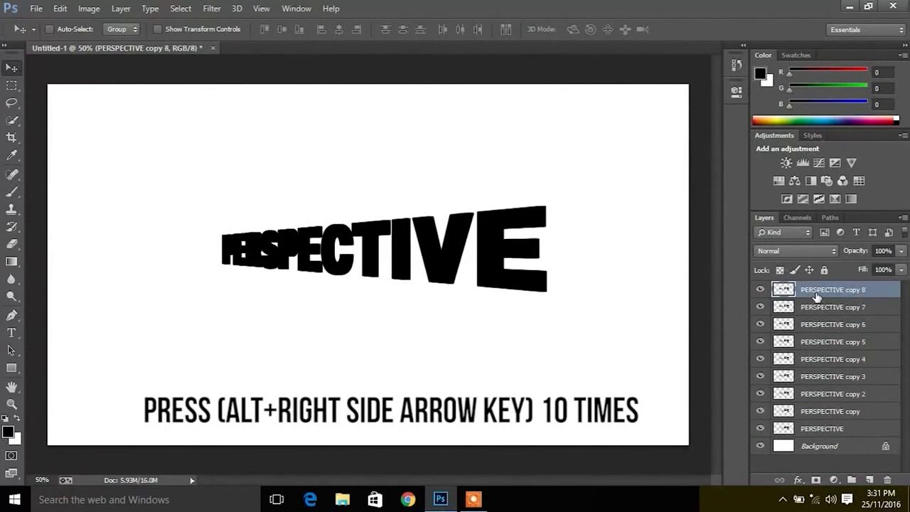
pyautogui.hotkey('alt', 'Right')
pyautogui.hotkey('alt', 'Right')
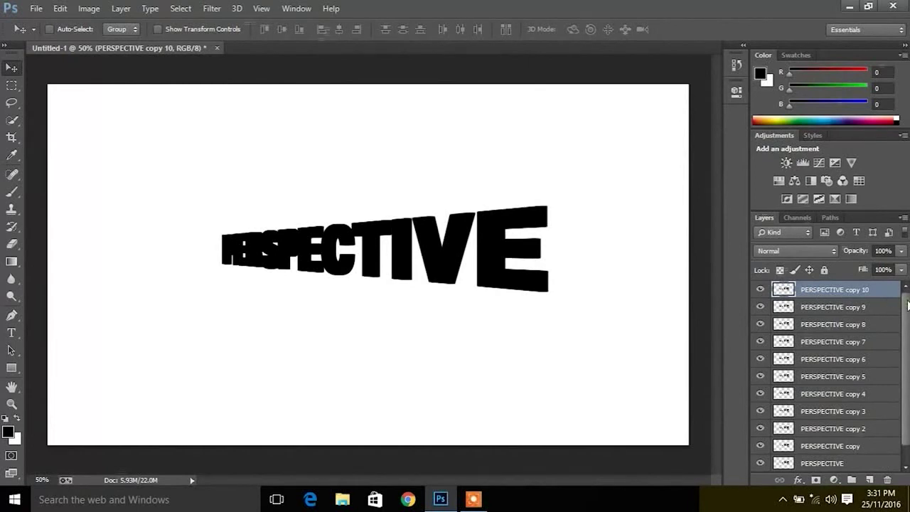
pyautogui.moveTo(909, 305); pyautogui.dragTo(908, 318)
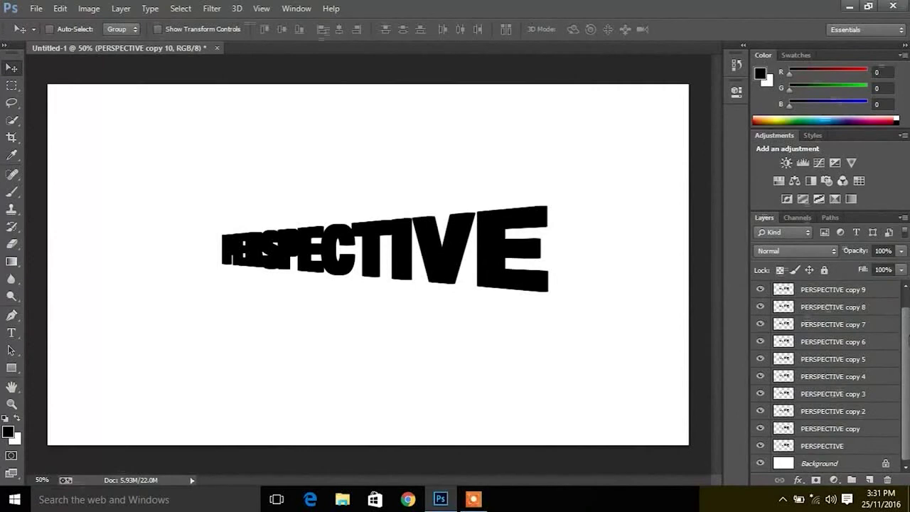
pyautogui.click(817, 448)
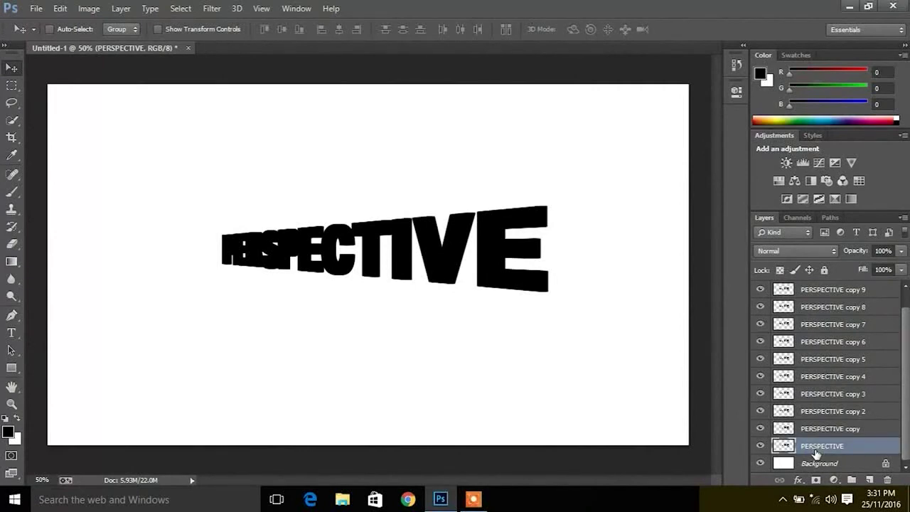
# Step: Move the original PERSPECTIVE layer to the top and add a Color Overlay effect
pyautogui.moveTo(815, 453)
pyautogui.mouseDown()
pyautogui.moveTo(828, 283)
pyautogui.moveTo(827, 291)
pyautogui.mouseUp()
pyautogui.click(799, 481)
pyautogui.click(810, 409)
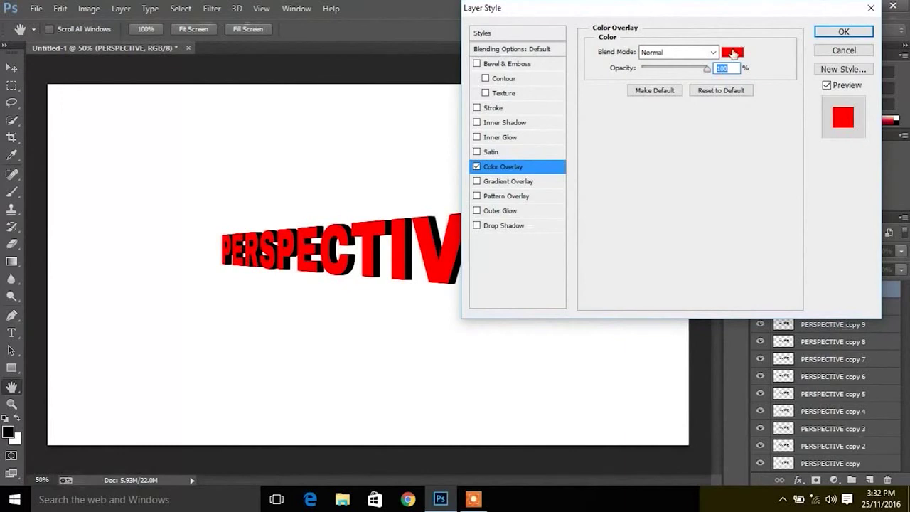
# Step: Set the overlay colour to bright yellow #ffcc00 and apply it
pyautogui.click(733, 55)
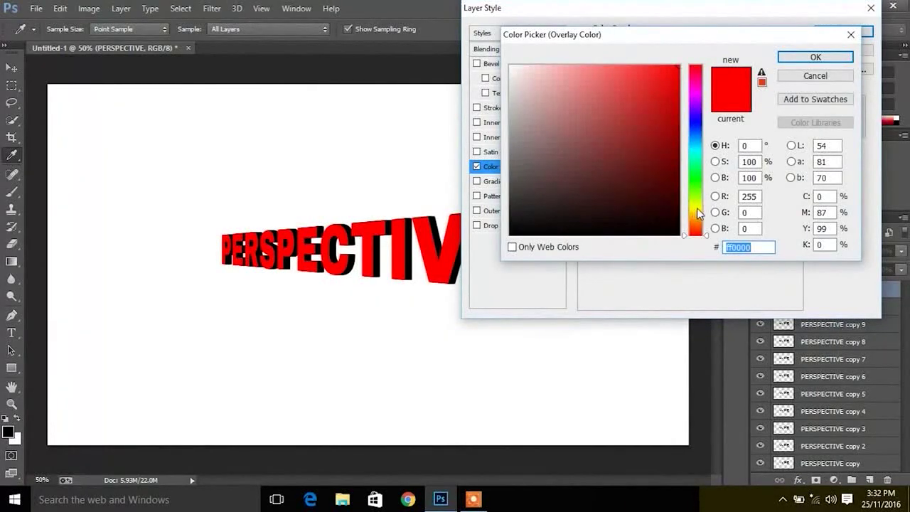
pyautogui.click(698, 209)
pyautogui.click(679, 146)
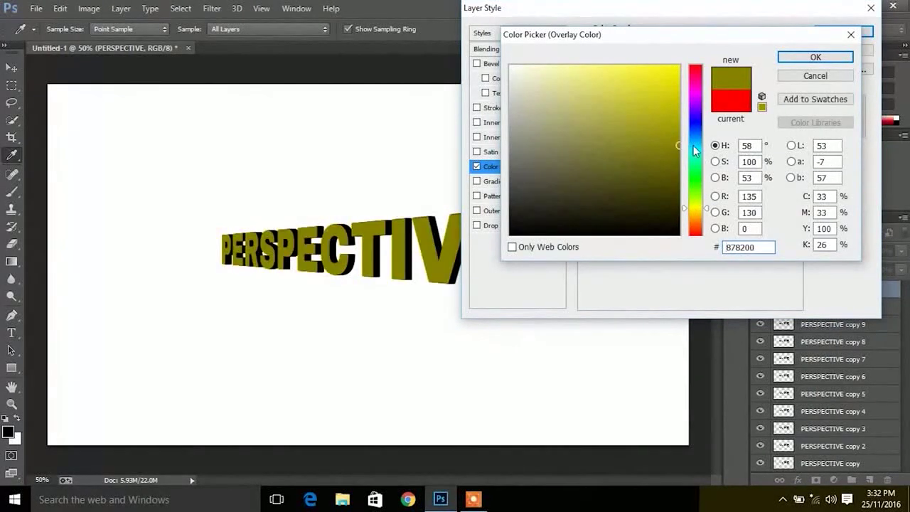
pyautogui.click(696, 212)
pyautogui.moveTo(661, 90); pyautogui.dragTo(702, 36)
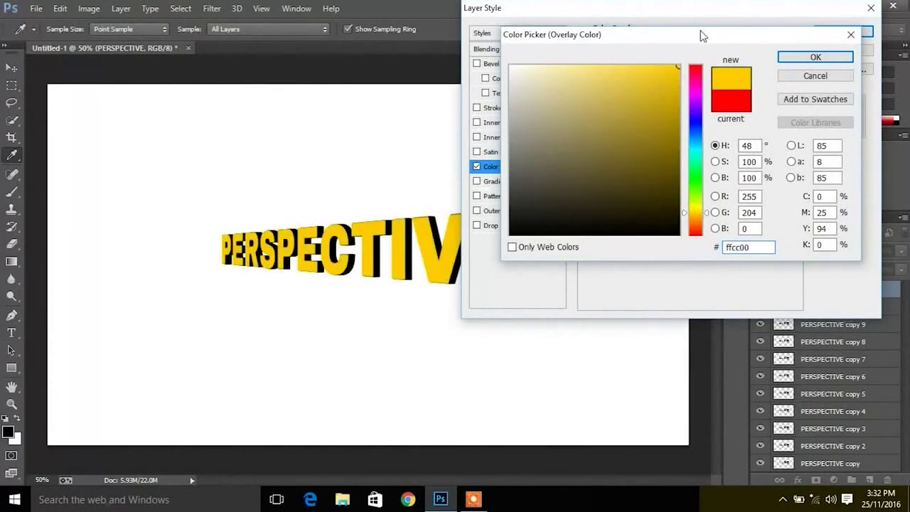
pyautogui.click(813, 57)
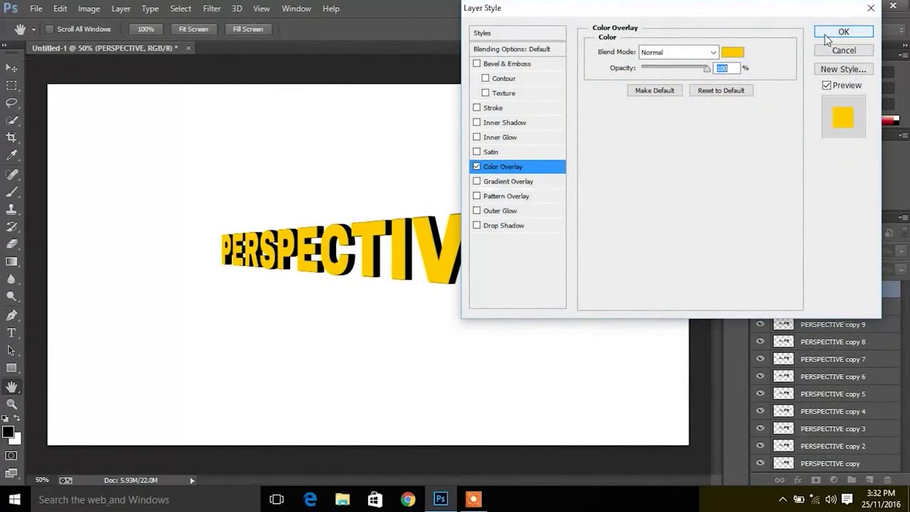
pyautogui.click(844, 32)
pyautogui.click(35, 9)
# Step: Save the artwork as PERSPECTIVE.psd, accepting the Photoshop Format Options
pyautogui.click(49, 151)
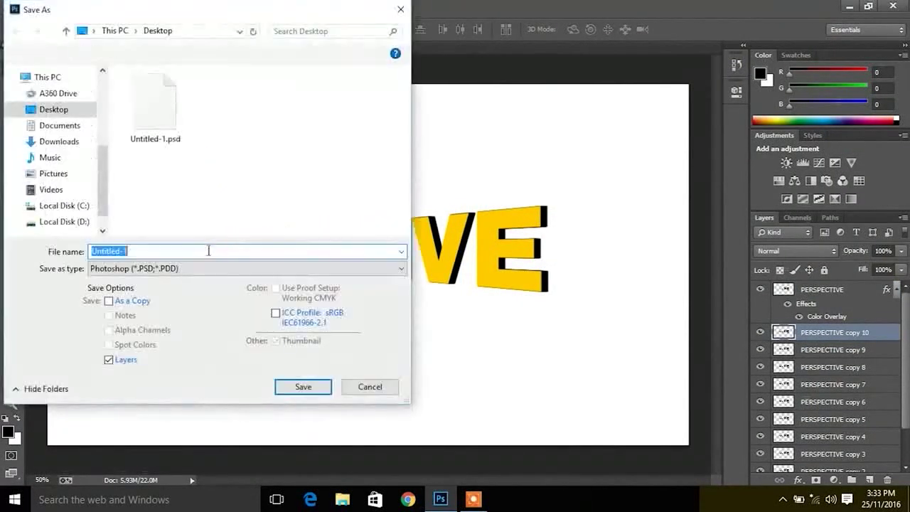
pyautogui.write('PERSPECTIVE')
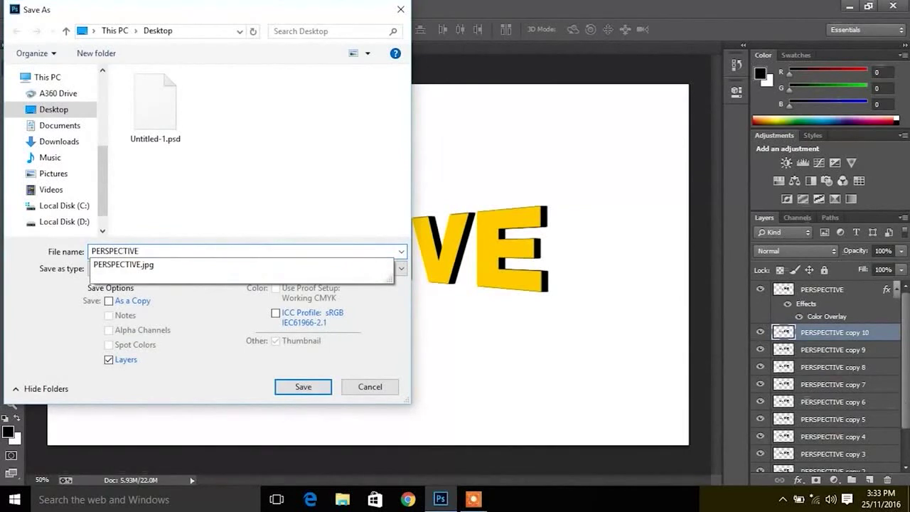
pyautogui.click(203, 227)
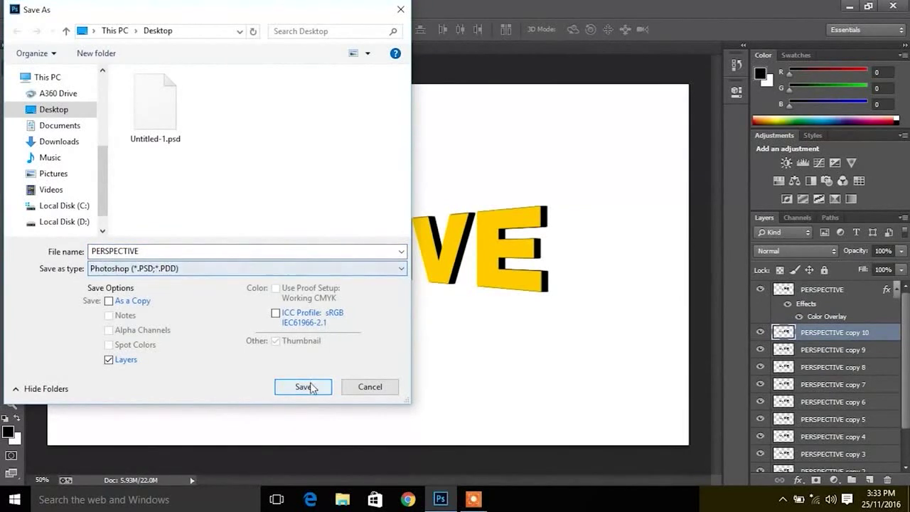
pyautogui.click(307, 386)
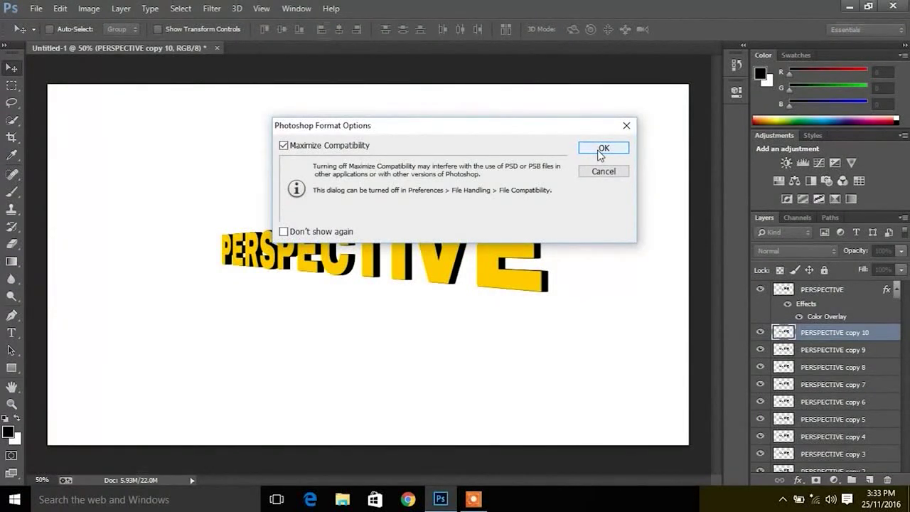
pyautogui.click(601, 149)
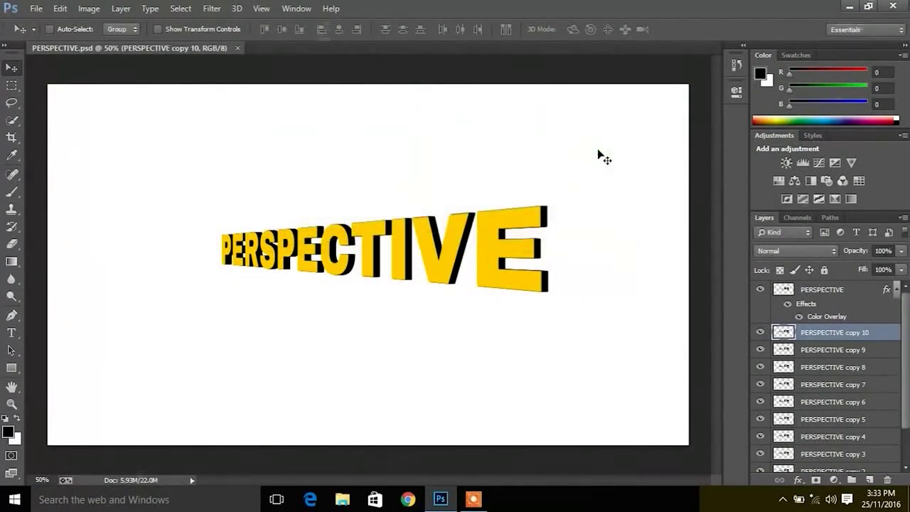
# Step: Save a JPEG copy named PERSPECTIVE to the Desktop at Maximum quality 12
pyautogui.click(36, 9)
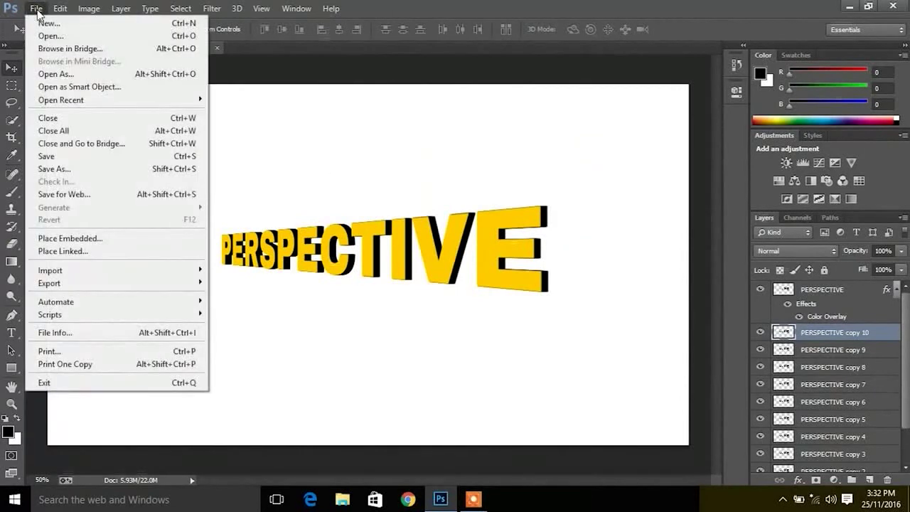
pyautogui.click(46, 158)
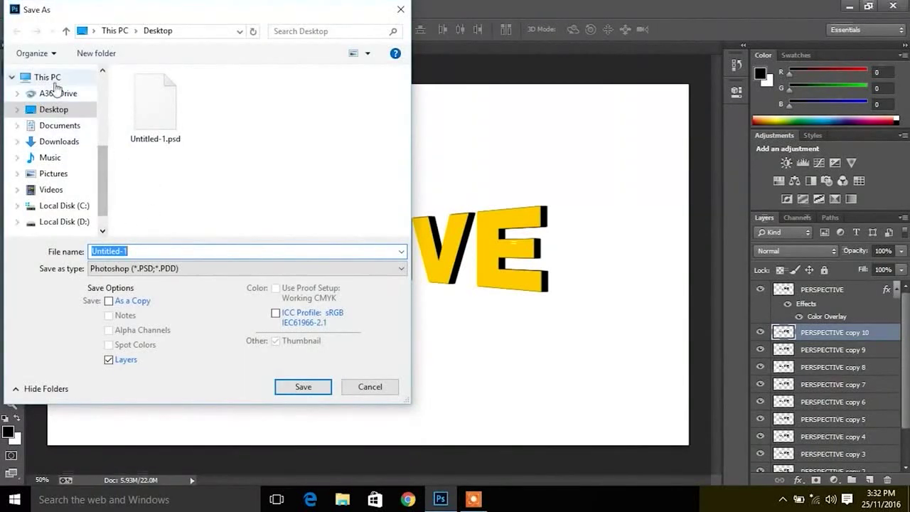
pyautogui.click(45, 110)
pyautogui.click(140, 251)
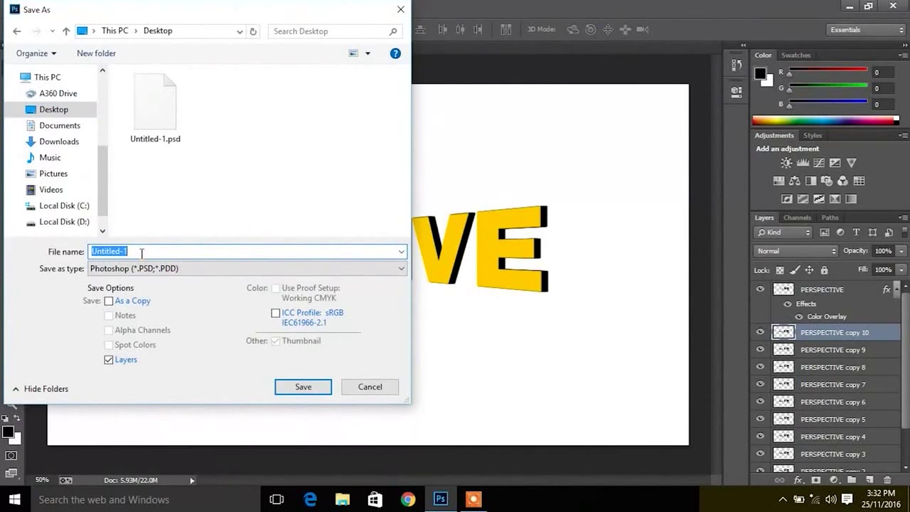
pyautogui.write('P')
pyautogui.click(161, 272)
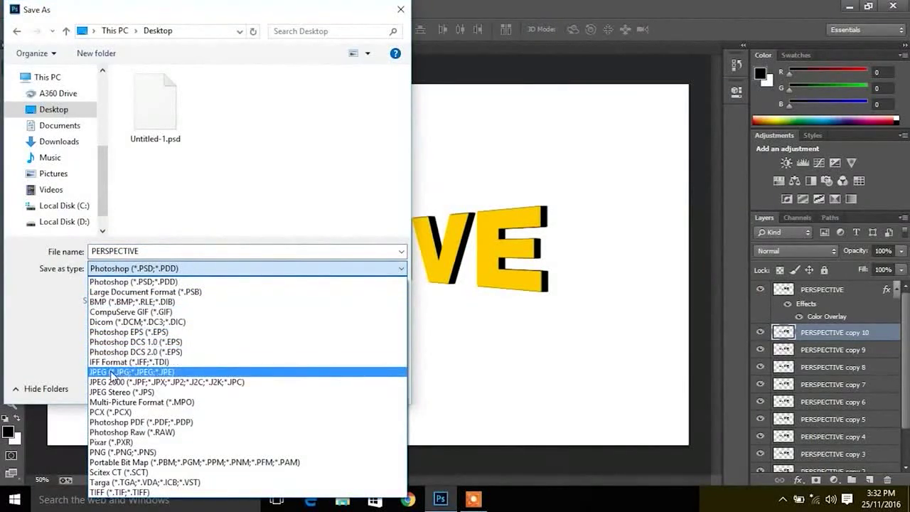
pyautogui.click(111, 376)
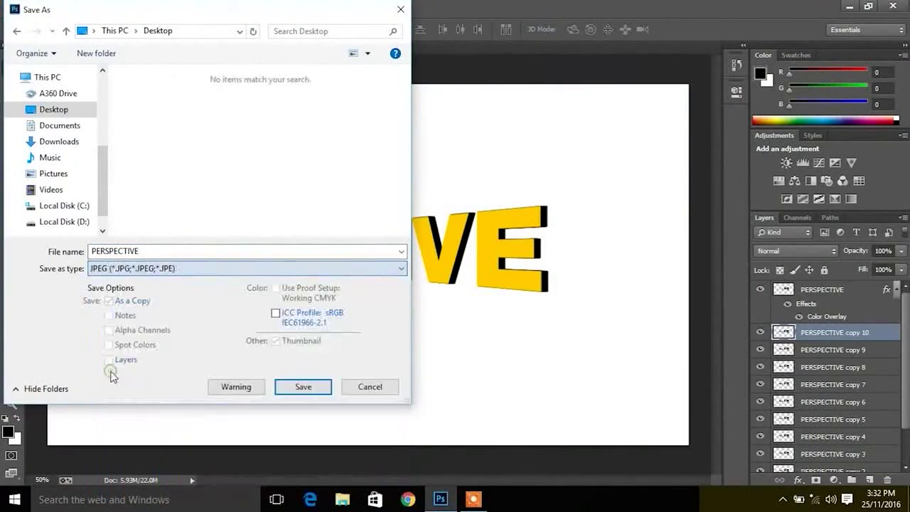
pyautogui.click(304, 386)
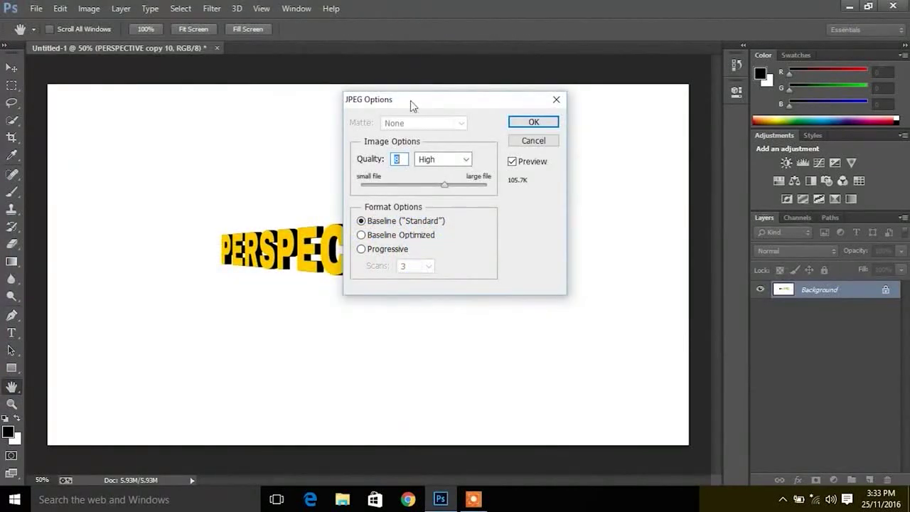
pyautogui.click(481, 185)
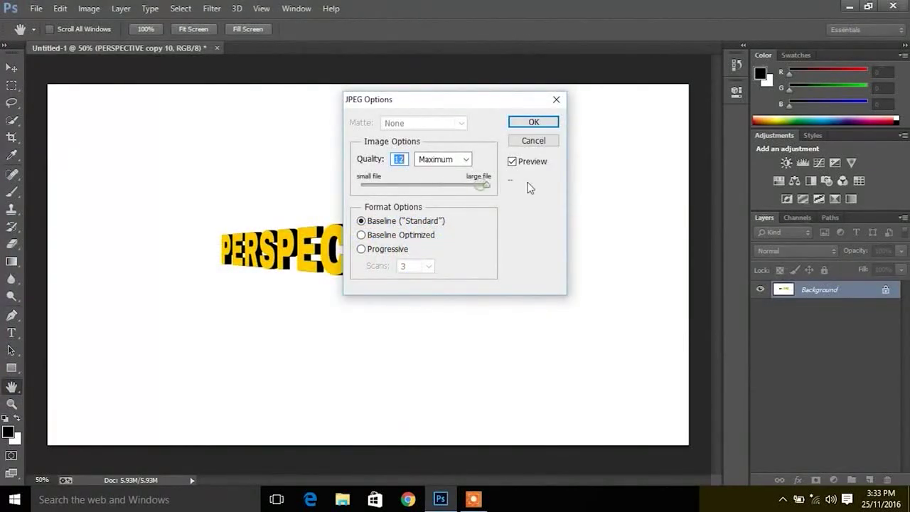
pyautogui.click(534, 123)
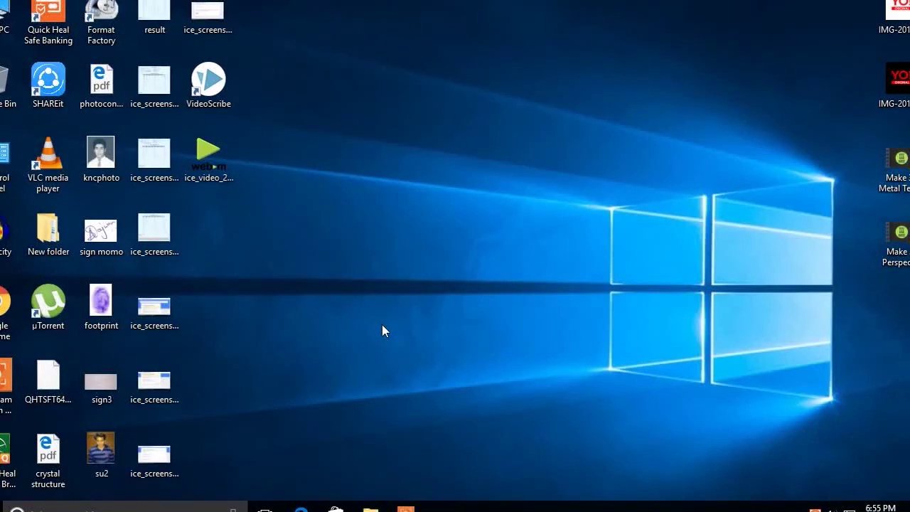